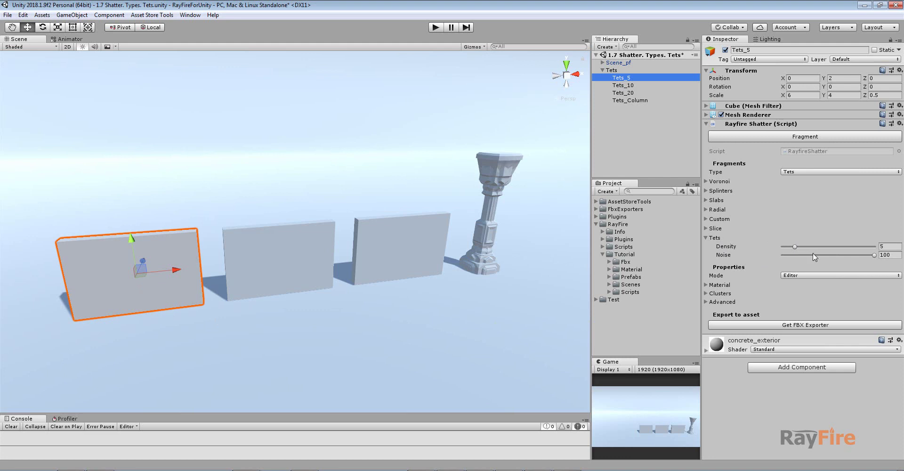
Frame the Tets_5 wall in the scene and fragment it with its existing unclustered Tets settings.
left_click(166, 254, "alt")
key("f")
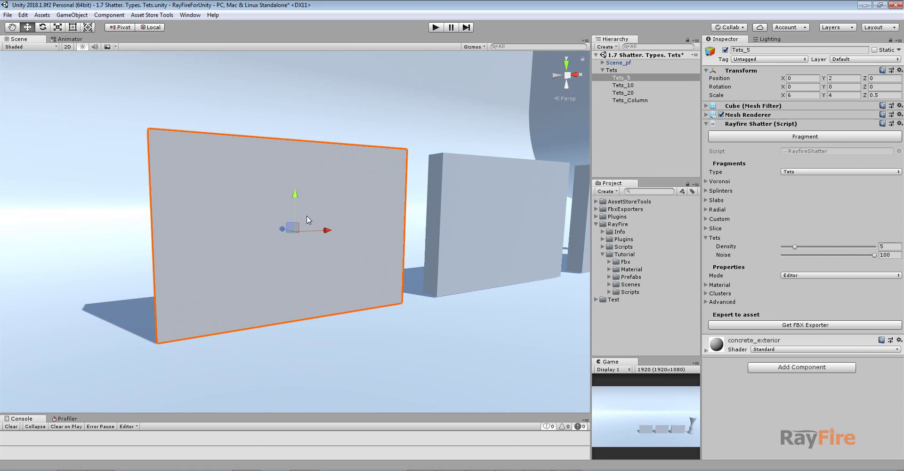
left_click_drag(292, 241, 340, 252, "alt")
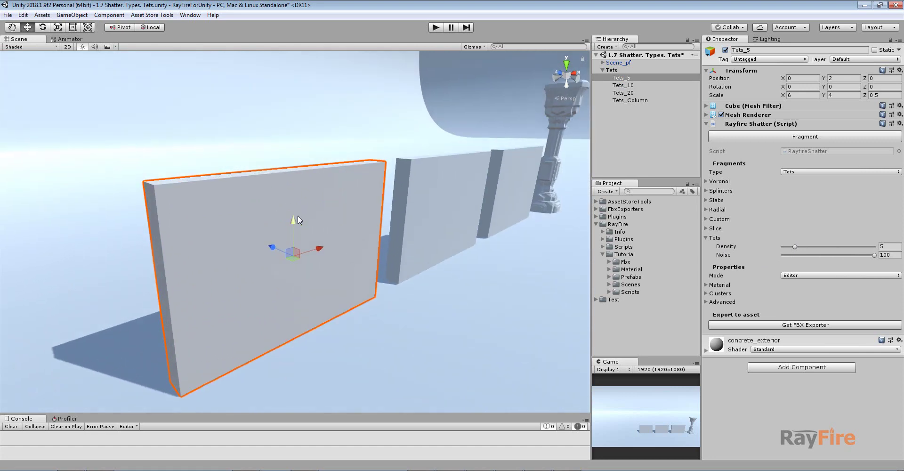
left_click(820, 137)
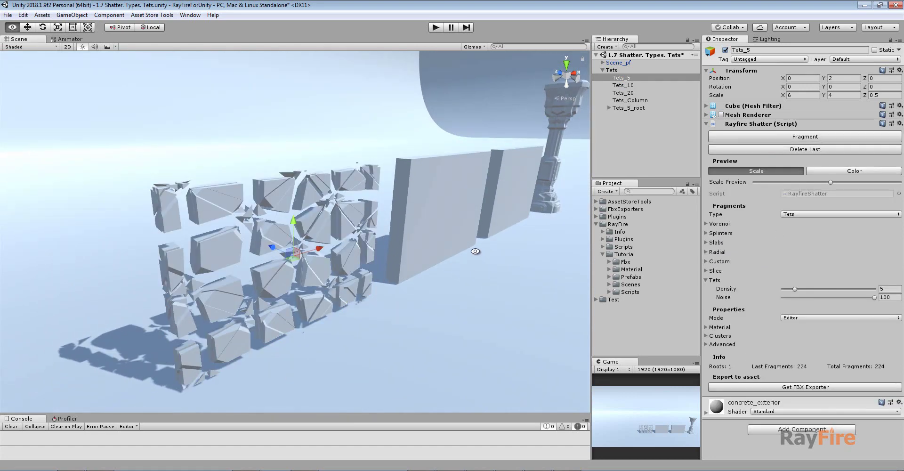
left_click_drag(475, 252, 408, 306, "alt")
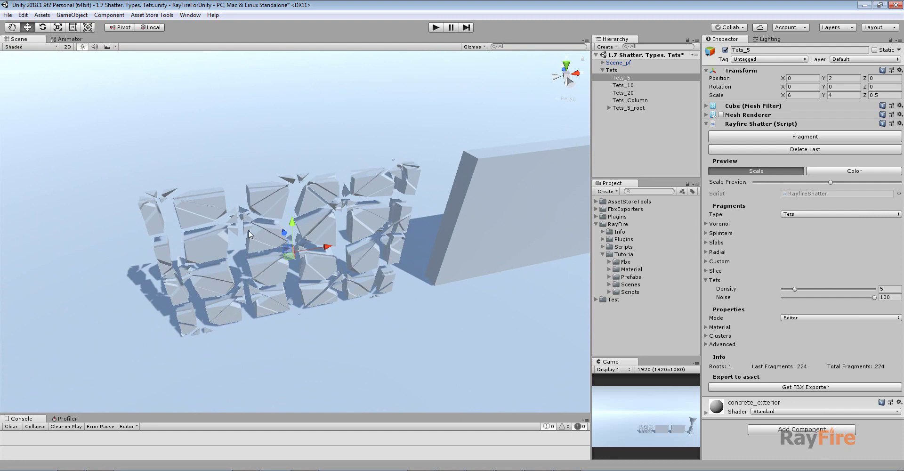
middle_click_drag(330, 214, 277, 223)
left_click_drag(384, 259, 350, 215, "alt")
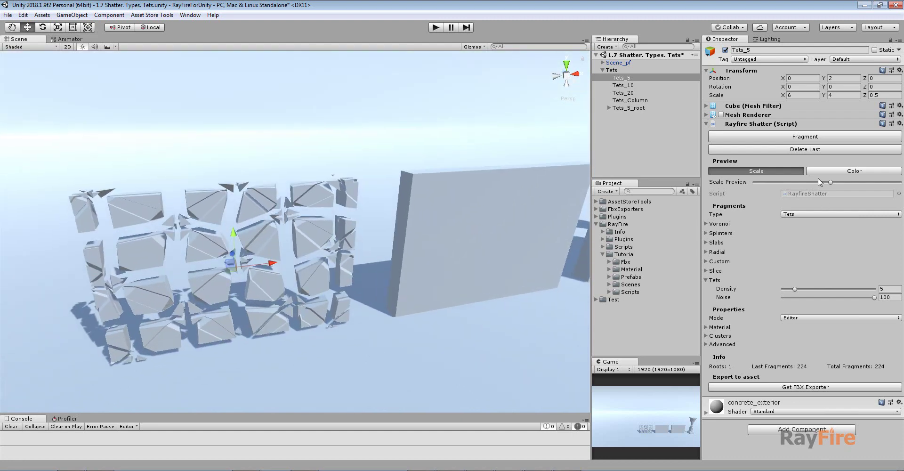
Reduce the gaps between the Tets_5 fragments in the scale preview and examine the pieces up close.
left_click_drag(830, 182, 784, 185)
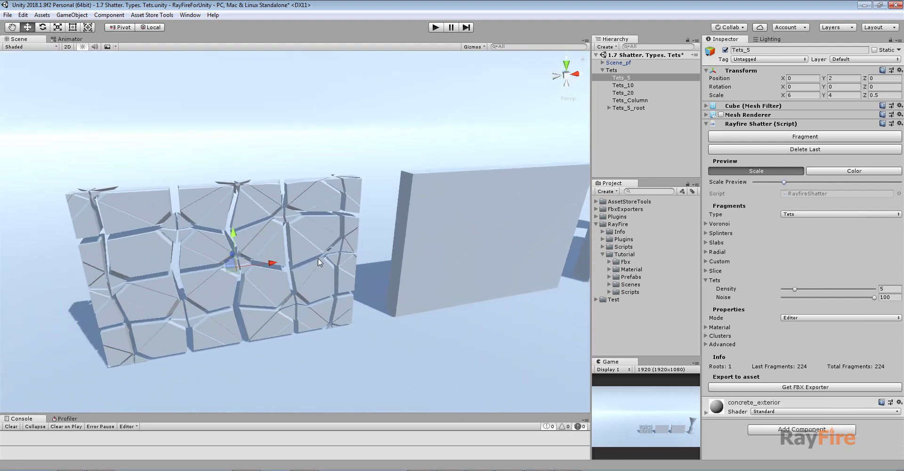
left_click_drag(297, 247, 335, 235, "alt")
scroll(225, 231, "up", 4)
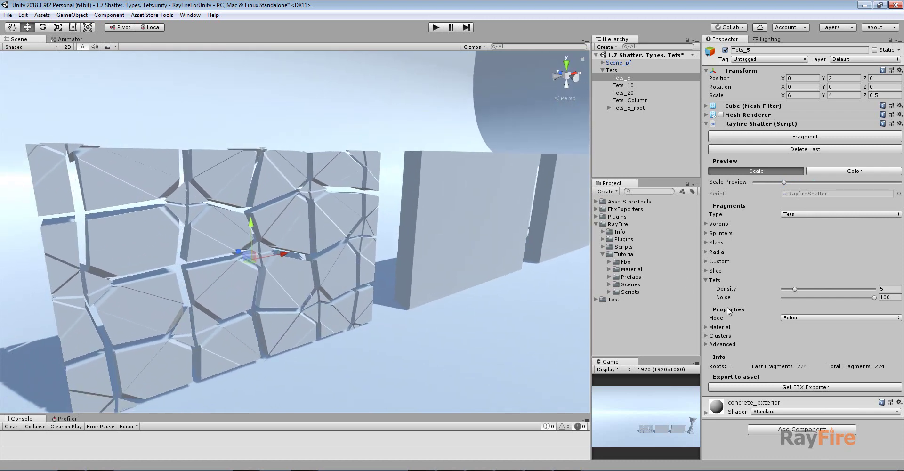
Enable clusters for Tets_5 and set the cluster count to 10.
left_click(720, 335)
left_click(780, 356)
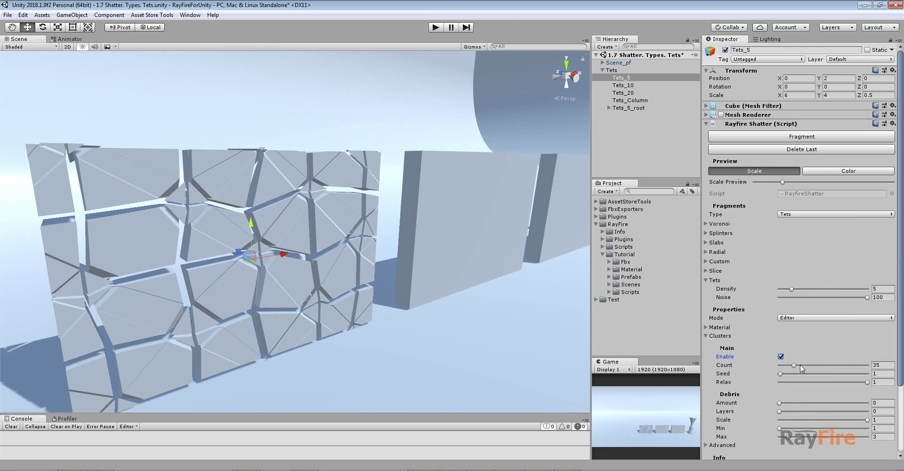
left_click(888, 365)
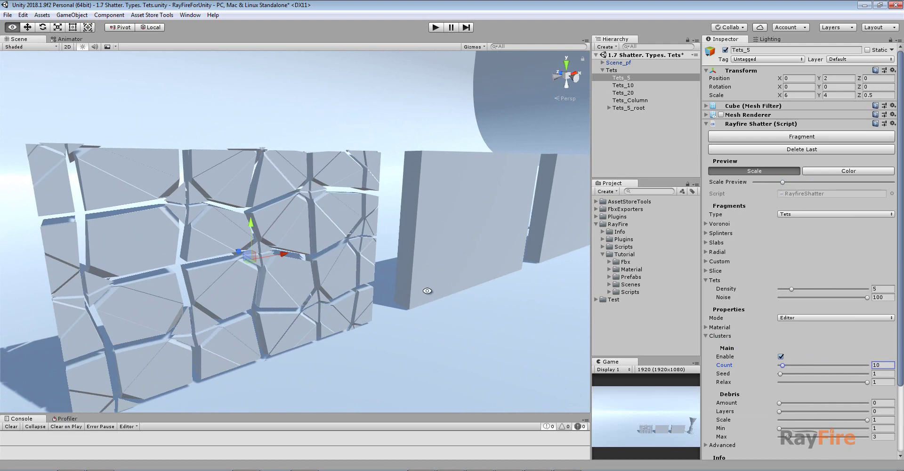
type("10")
key("Return")
Increase the scale preview of Tets_5 and replace its last fragments with a new clustered fragmentation.
mouse_move(782, 181)
left_mouse_down()
mouse_move(840, 181)
mouse_move(799, 180)
left_mouse_up()
left_click(783, 149)
left_click(779, 137)
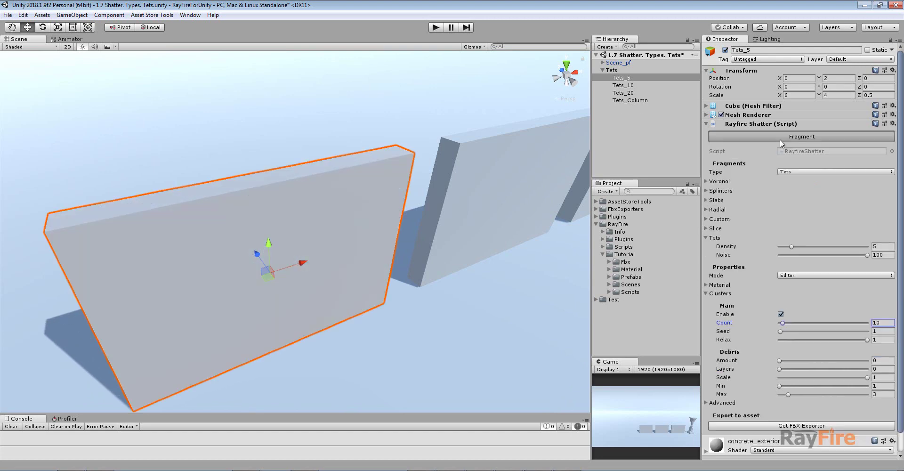
left_click_drag(366, 268, 336, 214, "alt")
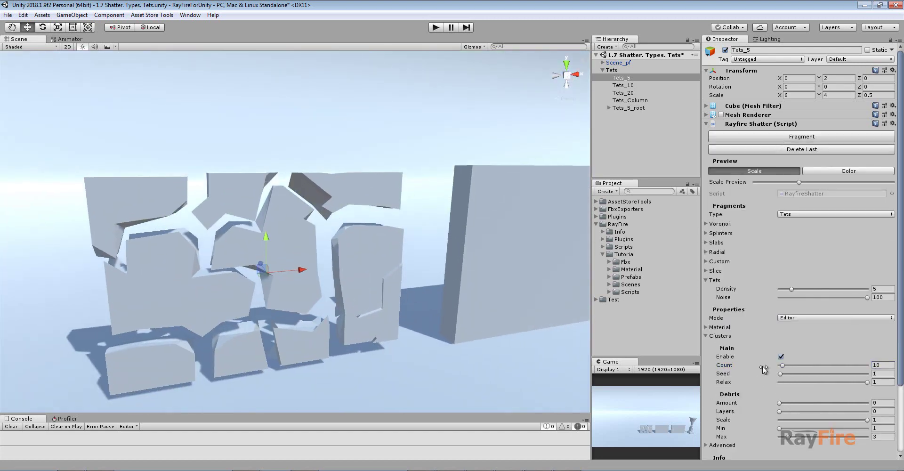
left_click_drag(330, 292, 279, 311, "alt")
Select several clustered fragments of the Tets_5 wall one by one to examine their shapes.
left_click(188, 251)
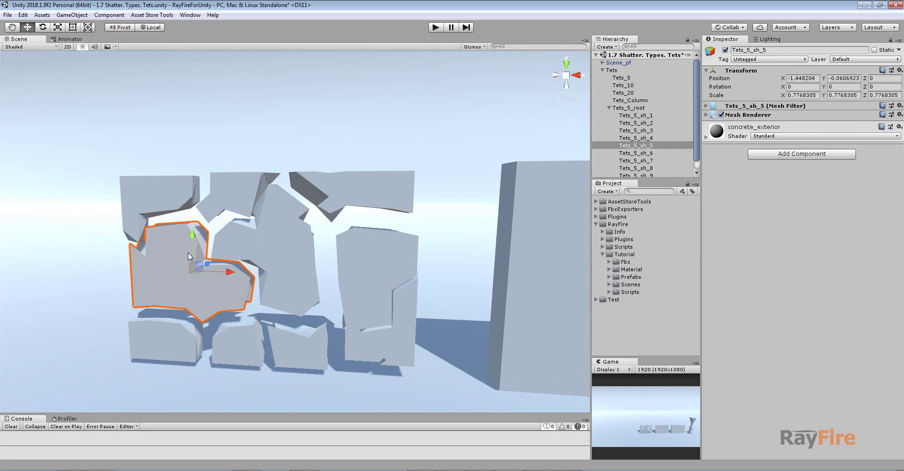
left_click(358, 266)
left_click(330, 196)
left_click(278, 246)
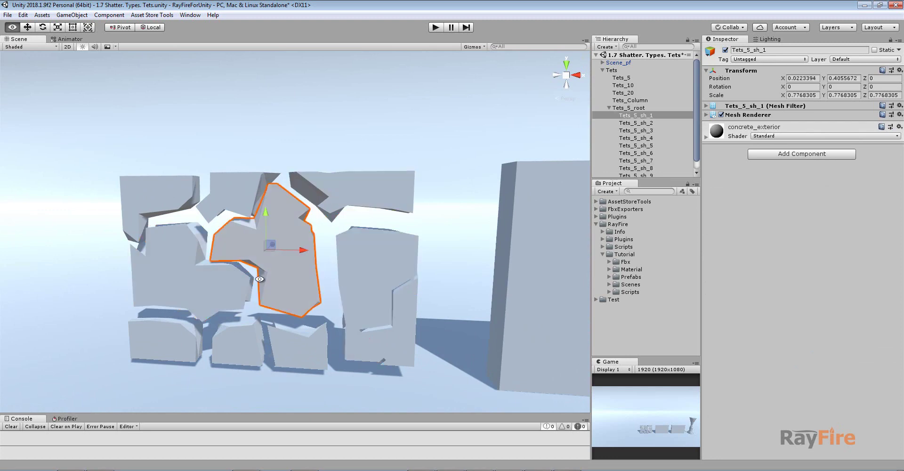
left_click_drag(279, 246, 480, 226, "alt")
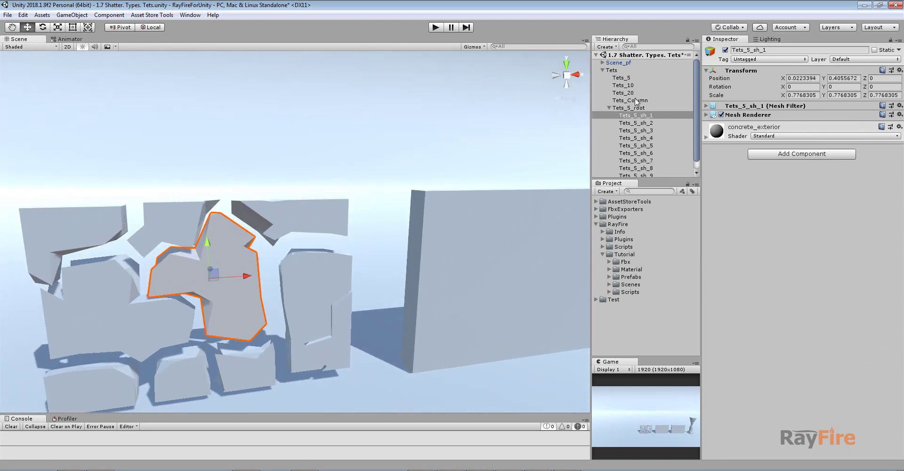
Compare the shatter settings of the Tets_5 and Tets_10 walls.
left_click(621, 78)
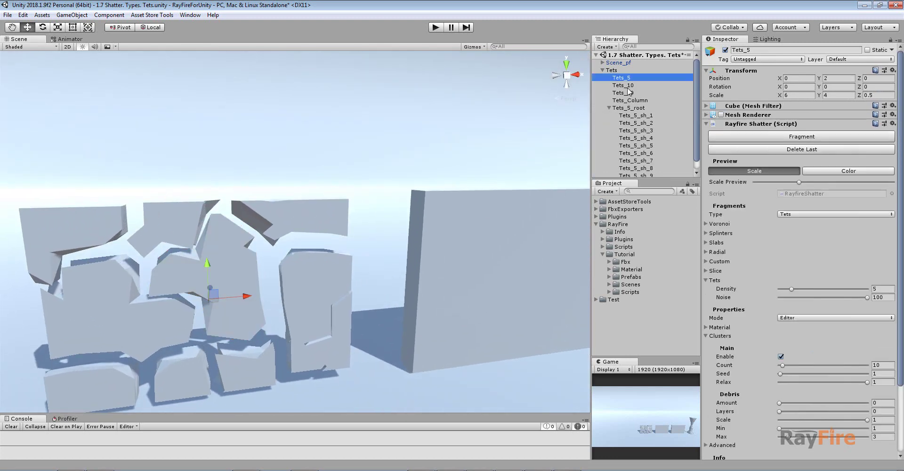
left_click(467, 245)
middle_click_drag(411, 218, 266, 210)
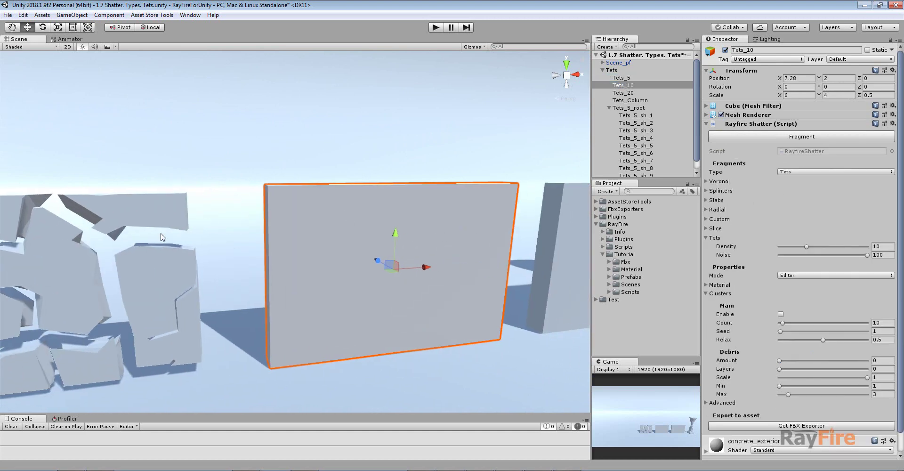
left_click(621, 78)
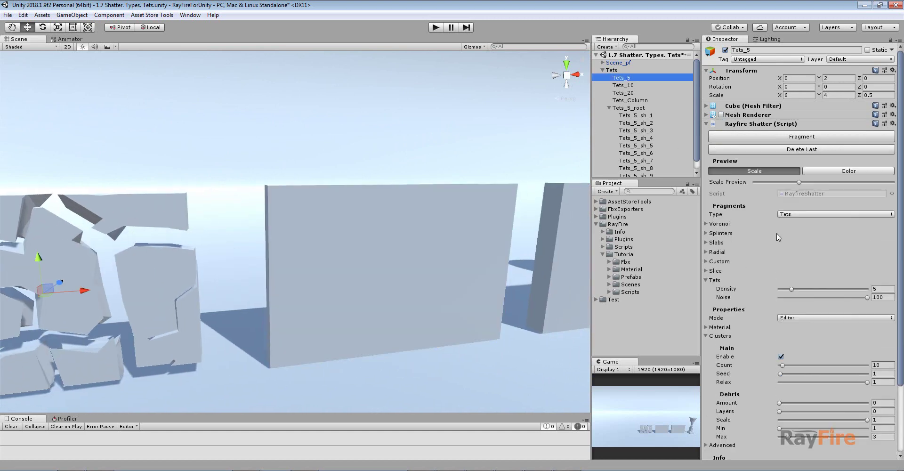
left_click(639, 85)
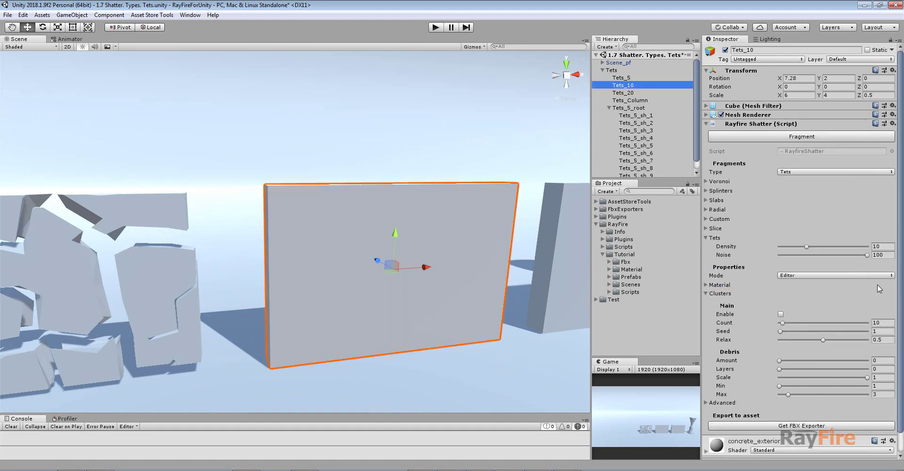
Fragment the Tets_10 wall without clusters and reduce the gaps between its pieces in the scale preview.
left_click(882, 322)
left_click(780, 136)
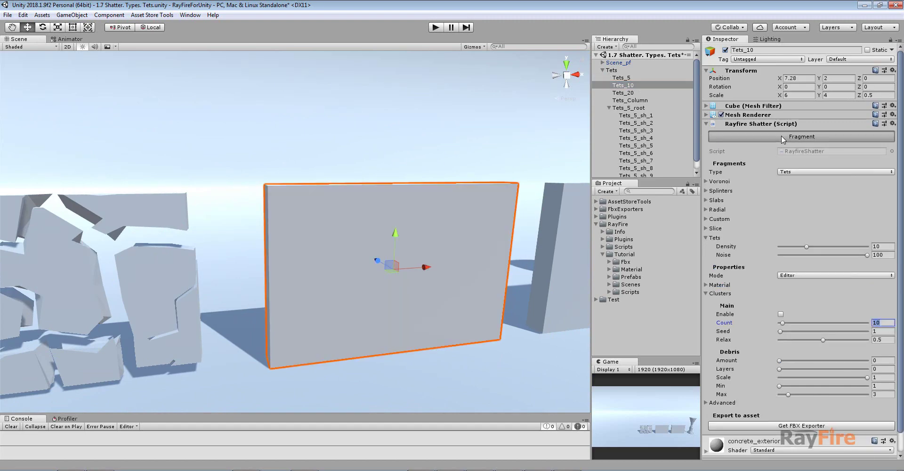
middle_click_drag(405, 287, 363, 280)
scroll(363, 282, "up", 4)
left_click_drag(363, 288, 351, 284, "alt")
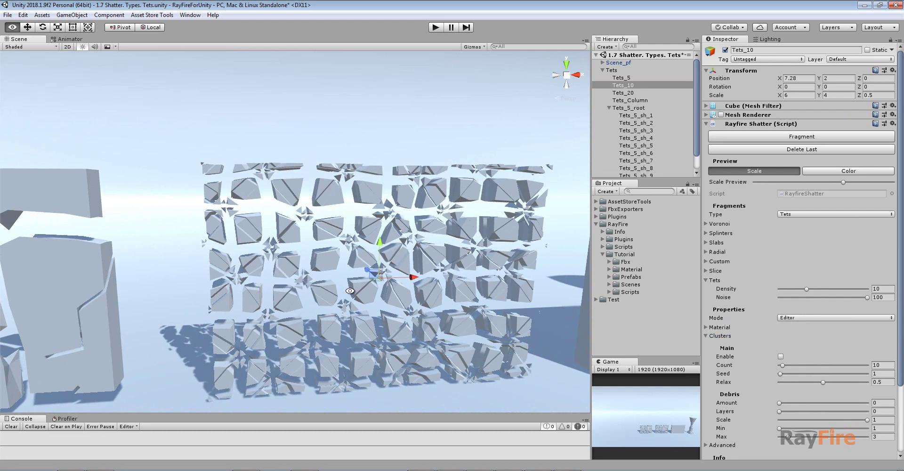
left_click_drag(842, 182, 788, 182)
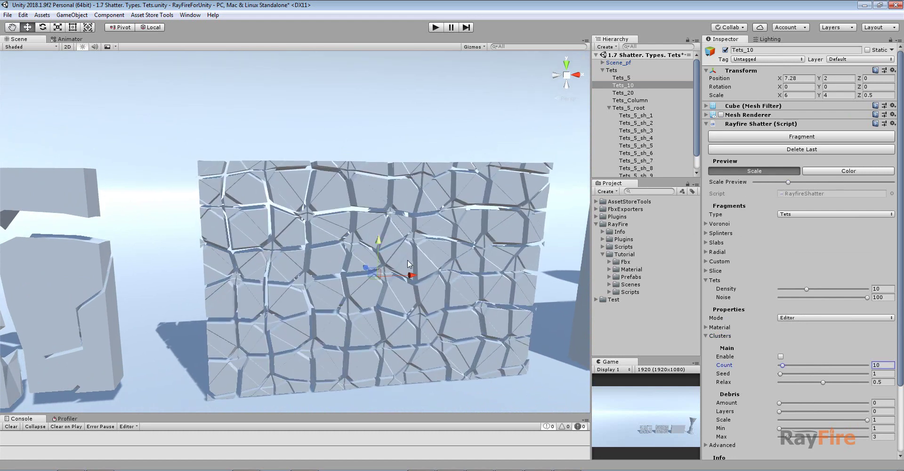
scroll(462, 306, "up", 5)
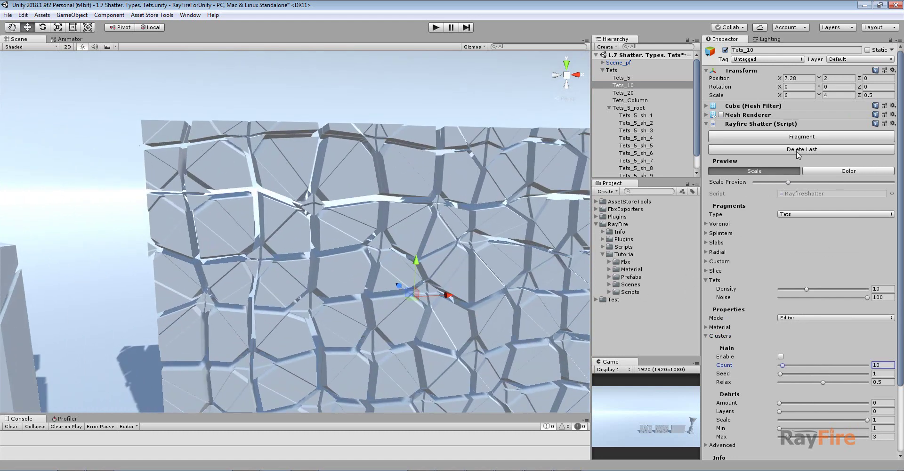
Delete the last Tets_10 fragments and fragment the wall again with clusters enabled.
left_click(797, 149)
left_click(780, 313)
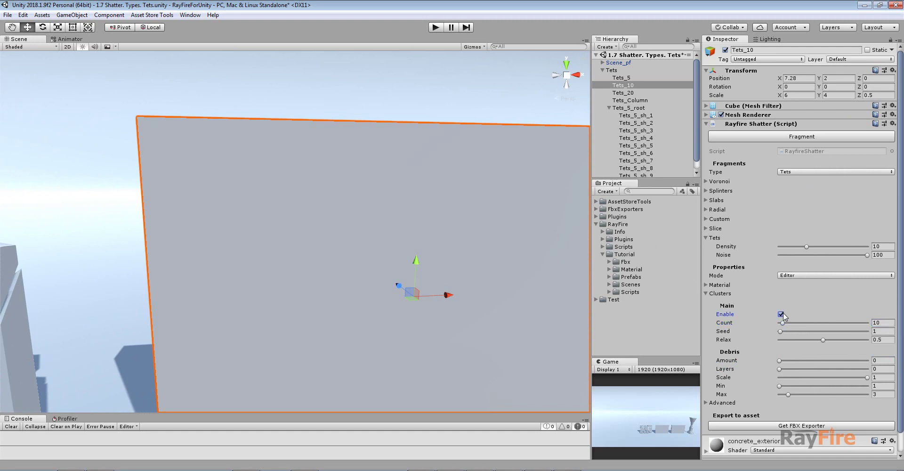
left_click(783, 139)
scroll(343, 245, "down", 5)
middle_click_drag(287, 232, 225, 195)
left_click_drag(338, 256, 347, 258, "alt")
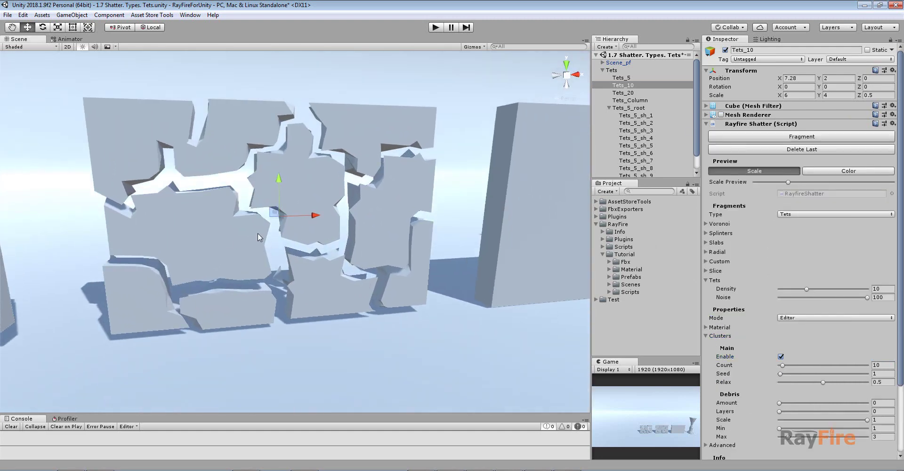
mouse_move(307, 216)
left_mouse_down("alt")
mouse_move(508, 218)
mouse_move(313, 218)
left_mouse_up("alt")
Fragment the Tets_20 wall with its existing unclustered Tets settings.
middle_click_drag(372, 202, 141, 247)
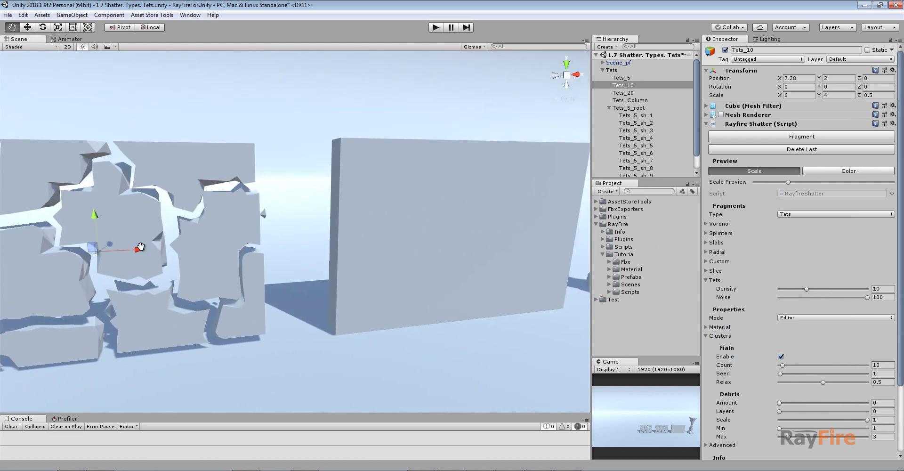
double_click(622, 93)
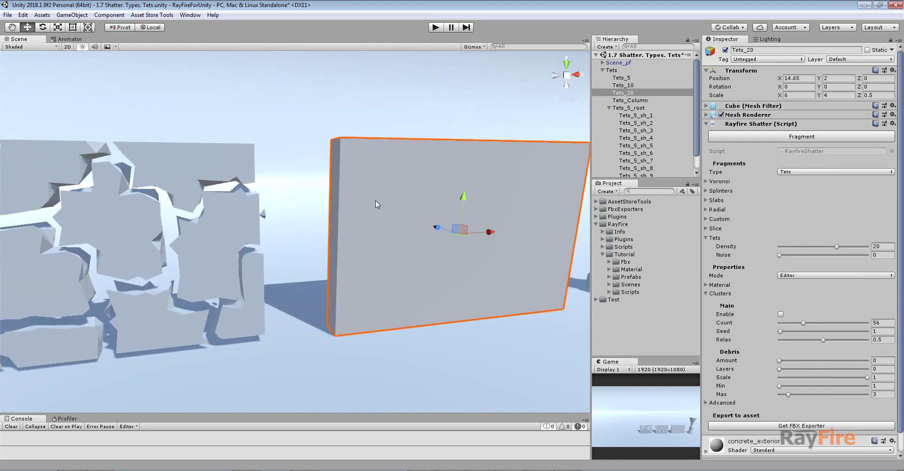
left_click(887, 244)
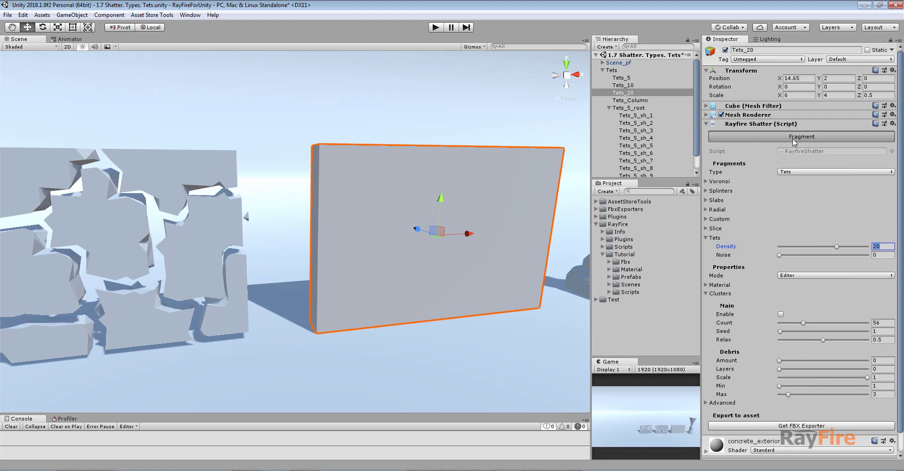
left_click(763, 137)
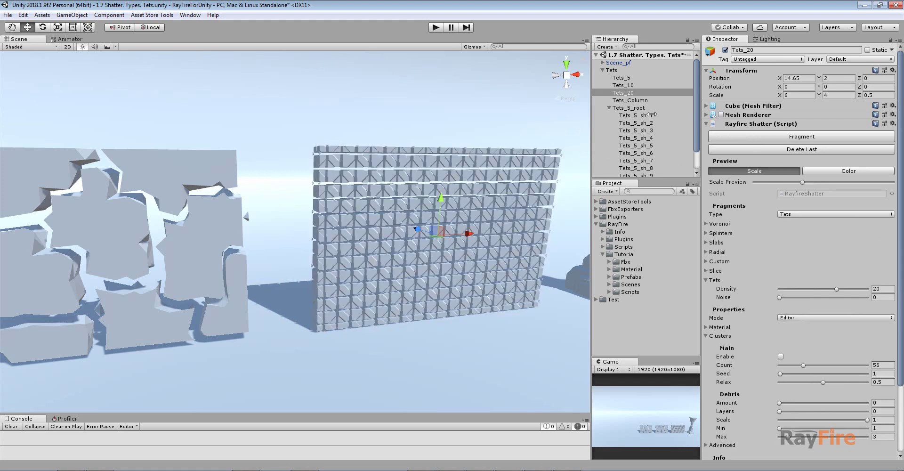
Look through the full list of fragments under Tets_20_root and examine the fragmented wall.
left_click(609, 108)
left_click(611, 122)
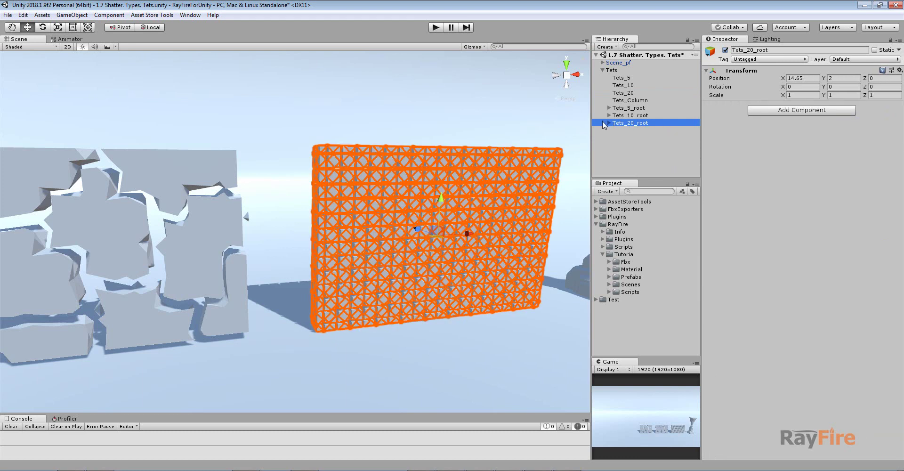
left_click(607, 124)
left_click_drag(697, 70, 698, 185)
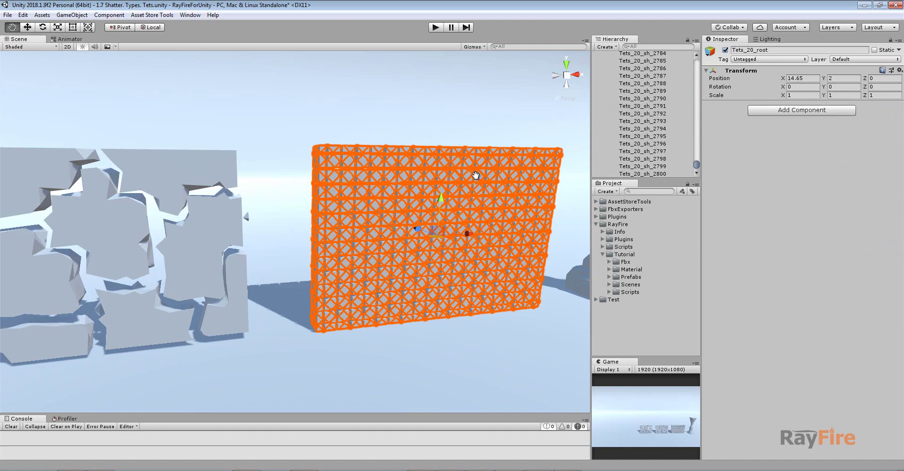
scroll(417, 193, "up", 3)
left_click_drag(417, 193, 164, 141, "alt")
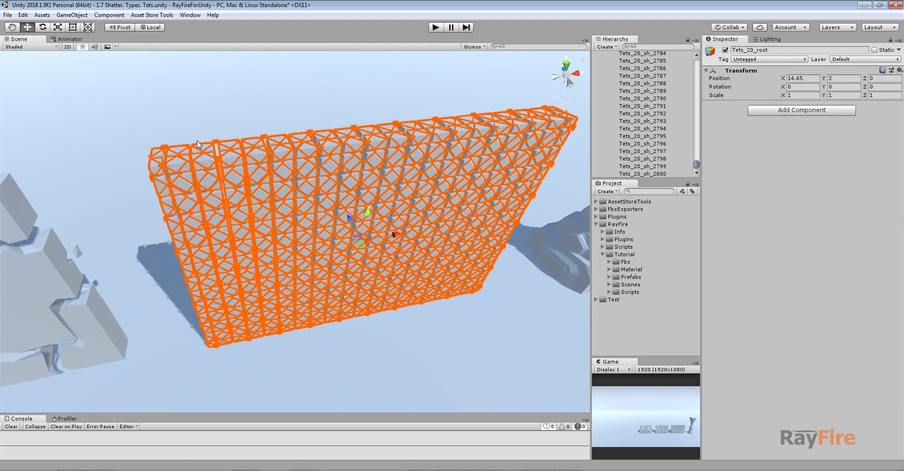
left_click(115, 86)
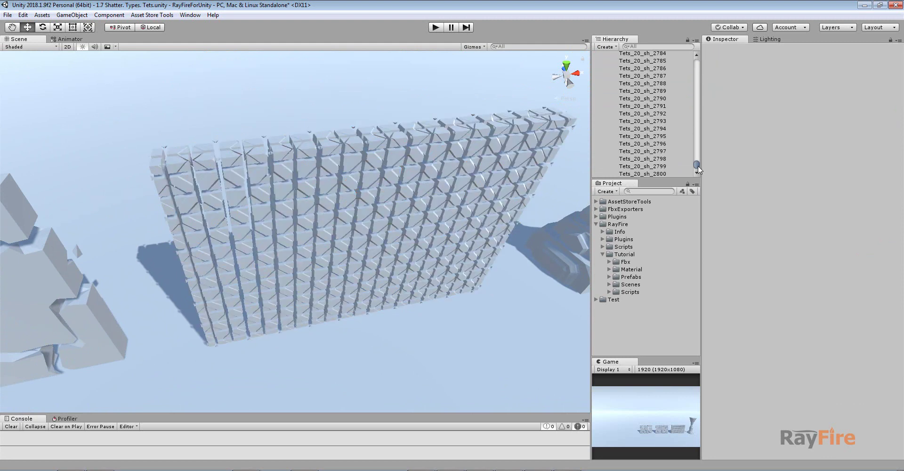
left_click_drag(696, 165, 711, 64)
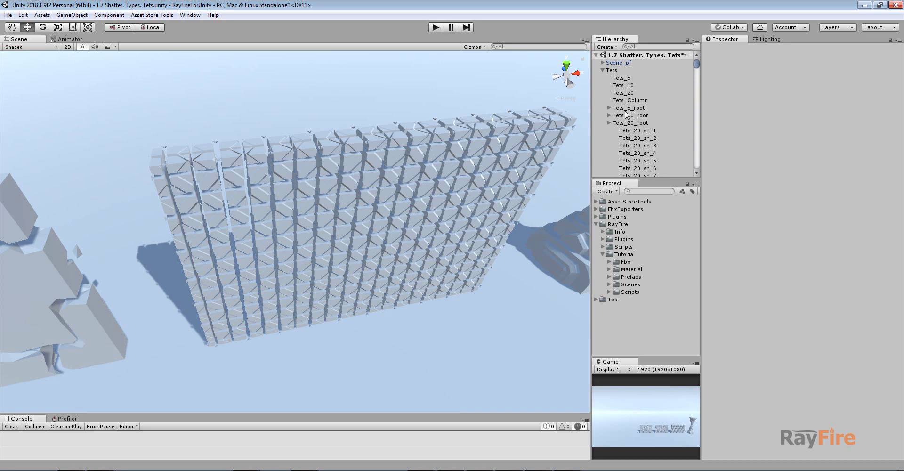
left_click(609, 123)
Delete the last Tets_20 fragments and enable clusters for the wall with a count of 30.
left_click(623, 92)
left_click(802, 149)
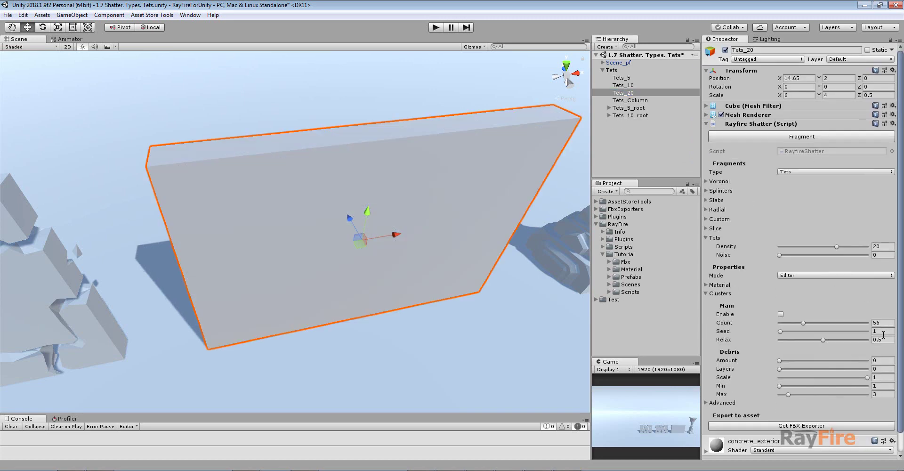
left_click(781, 315)
left_click(884, 323)
middle_click_drag(437, 281, 385, 283)
left_click_drag(423, 295, 422, 242, "alt")
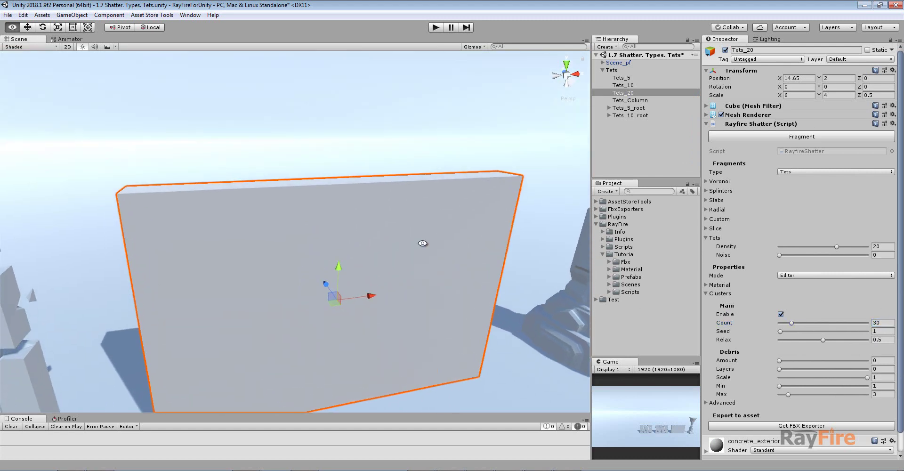
Set the Tets noise to 100 and fragment the Tets_20 wall with clusters.
left_click_drag(778, 254, 902, 262)
left_click(837, 140)
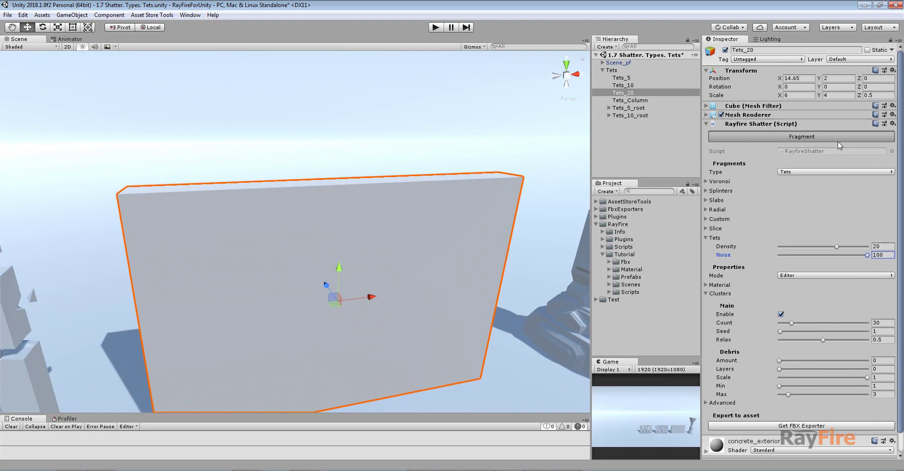
Examine the clustered Tets_20 fragments from the front and side, selecting individual pieces to check their shapes.
left_click_drag(457, 327, 346, 242, "alt")
left_click(264, 323)
middle_click_drag(342, 279, 328, 227)
left_click(369, 315)
left_click_drag(370, 316, 353, 290, "alt")
left_click(147, 280)
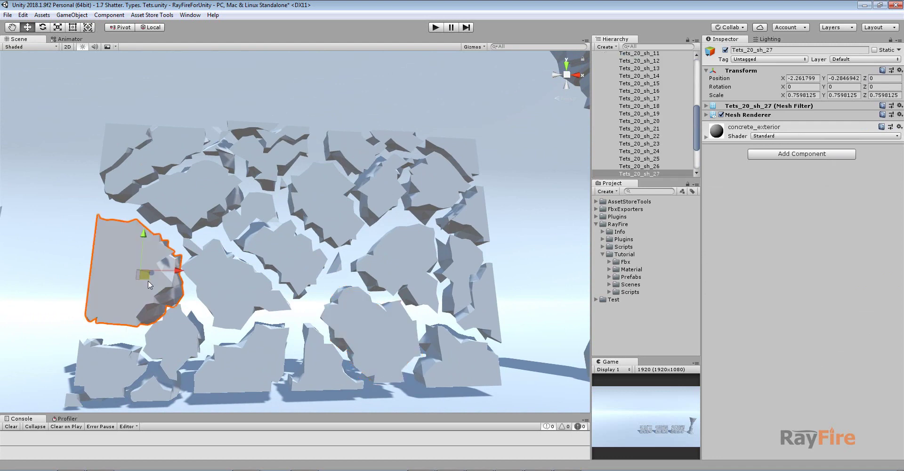
left_click_drag(148, 280, 390, 338, "alt")
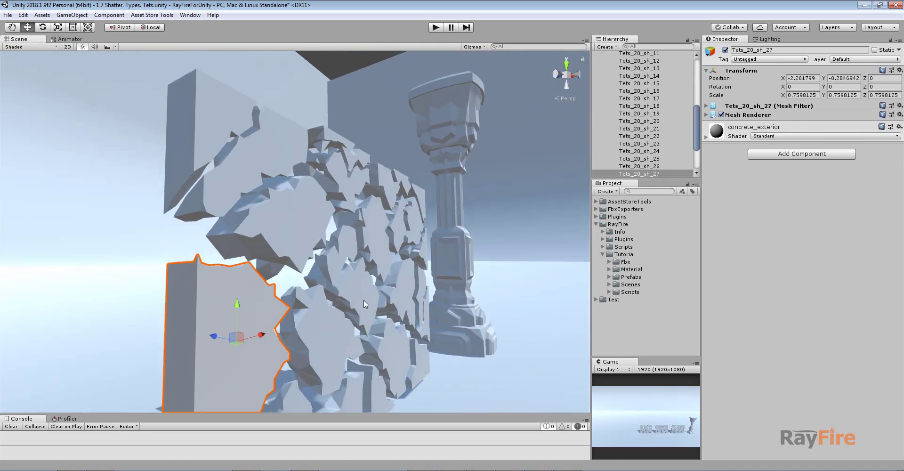
left_click_drag(364, 300, 312, 312, "alt")
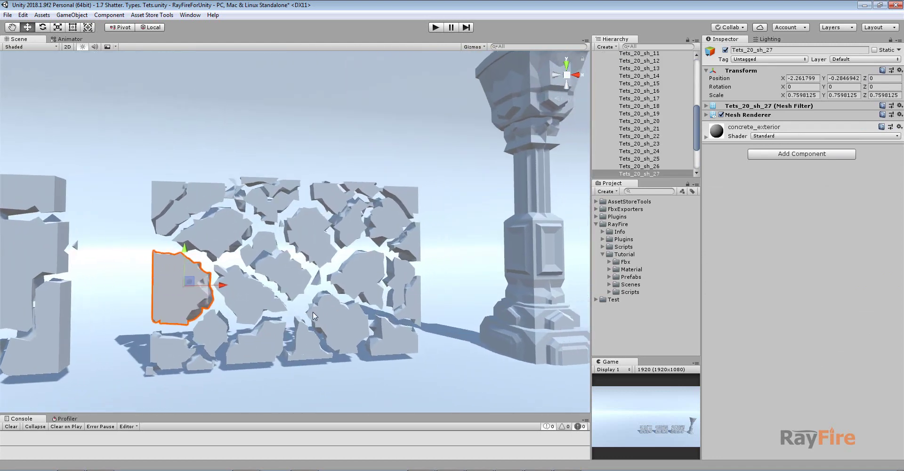
scroll(301, 279, "up", 4)
left_click_drag(298, 258, 282, 301, "alt")
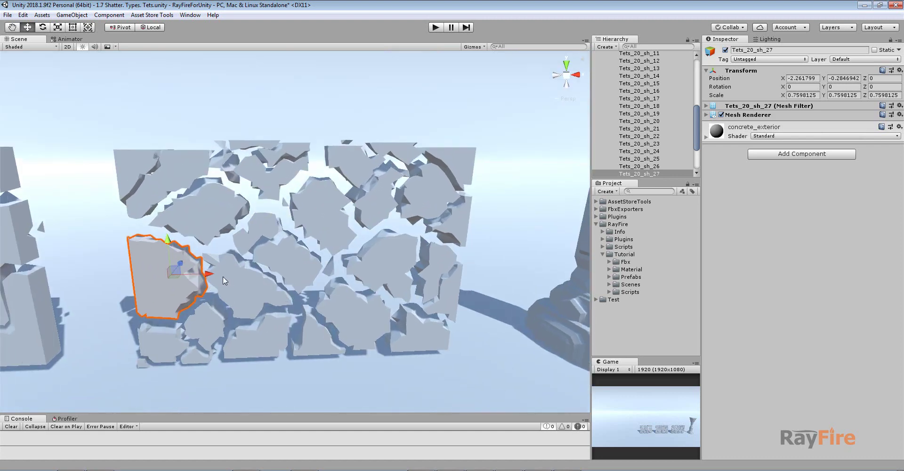
left_click_drag(377, 282, 382, 284, "alt")
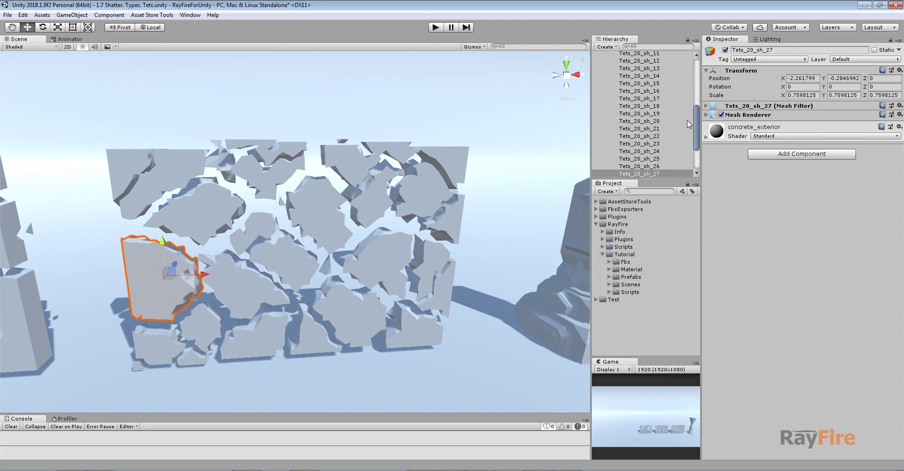
Display the scene in Shaded Wireframe mode and frame the large Tets_20_sh_19 fragment of the wall.
left_click(29, 48)
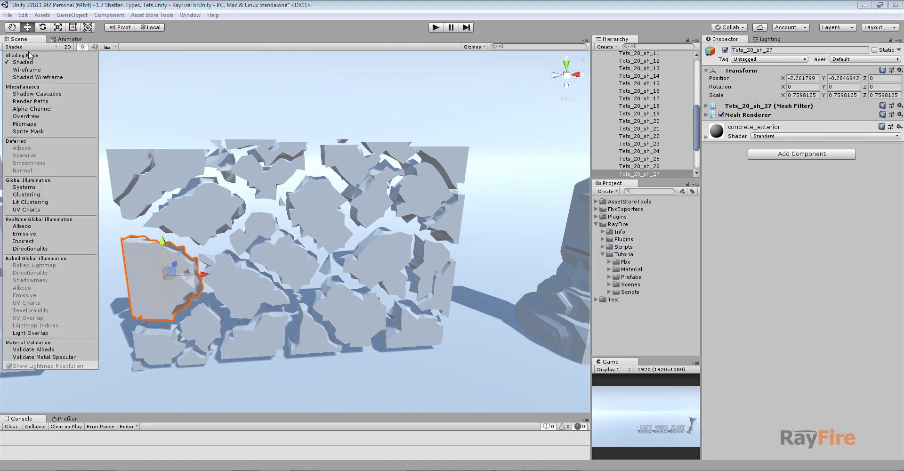
left_click(55, 75)
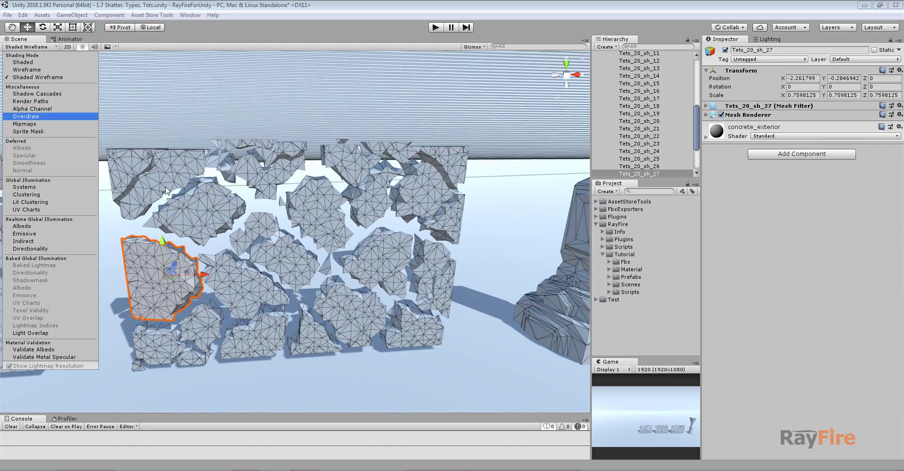
left_click(216, 219)
left_click(212, 215)
key("f")
left_click_drag(254, 235, 272, 240, "alt")
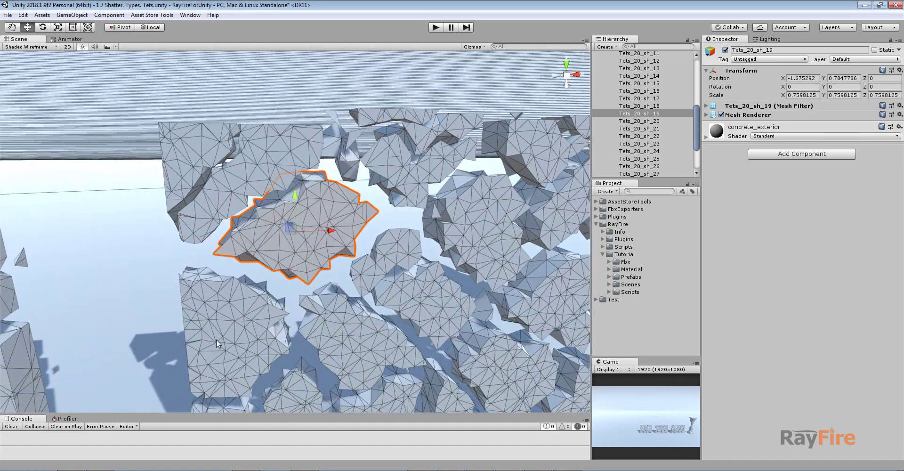
Examine the wireframe structure of the clustered Tets_20 wall from several angles and distances.
scroll(378, 329, "down", 4)
middle_click_drag(379, 329, 241, 288)
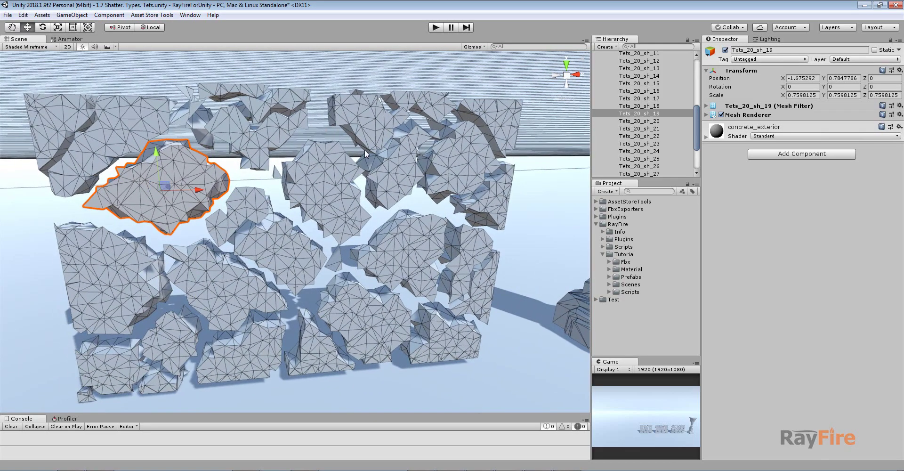
left_click_drag(364, 149, 286, 254, "alt")
middle_click_drag(303, 336, 238, 324)
left_click_drag(238, 325, 184, 278, "alt")
scroll(289, 255, "up", 5)
scroll(372, 310, "down", 10)
middle_click_drag(371, 312, 336, 242)
left_click_drag(337, 243, 324, 307, "alt")
right_click_drag(324, 308, 261, 240)
middle_click_drag(250, 197, 281, 270)
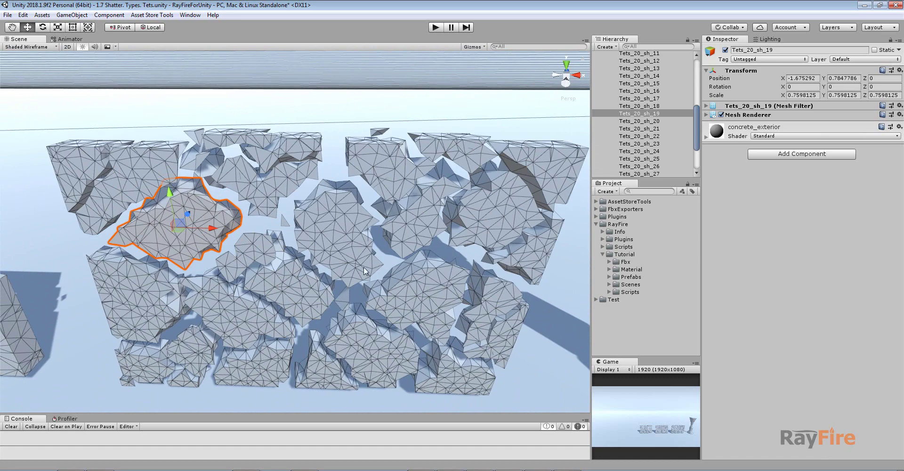
middle_click_drag(363, 266, 332, 256)
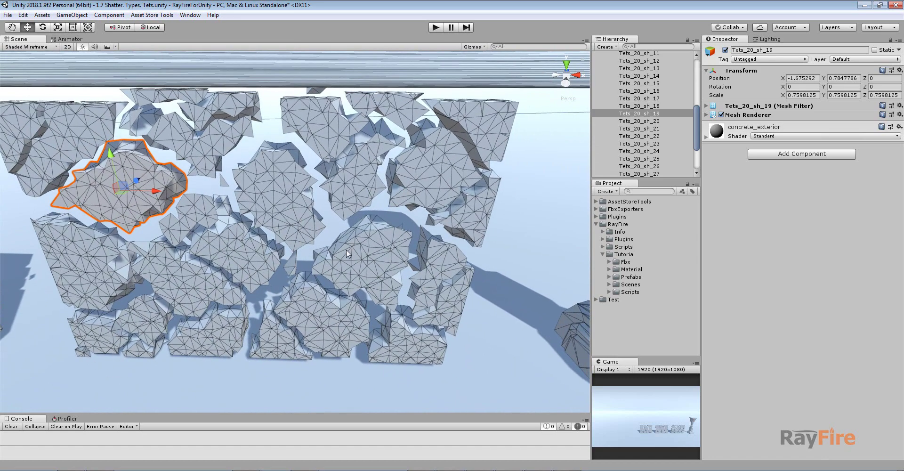
scroll(358, 245, "down", 4)
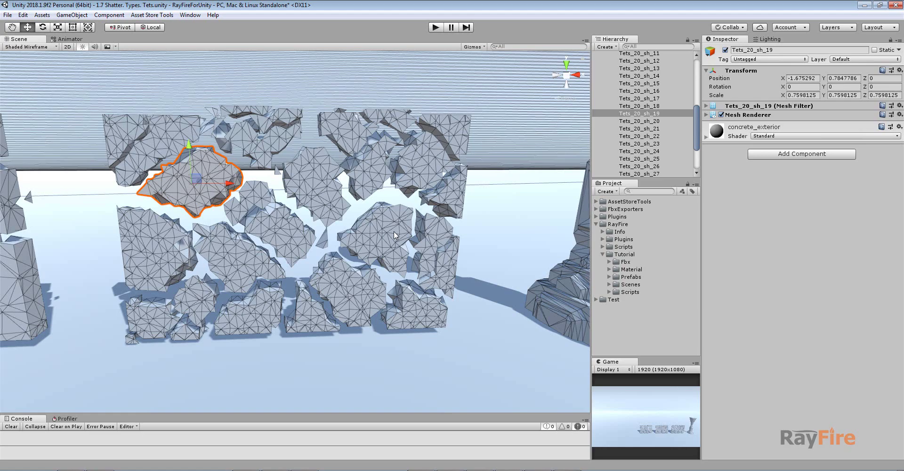
scroll(394, 232, "down", 3)
middle_click_drag(426, 218, 379, 258)
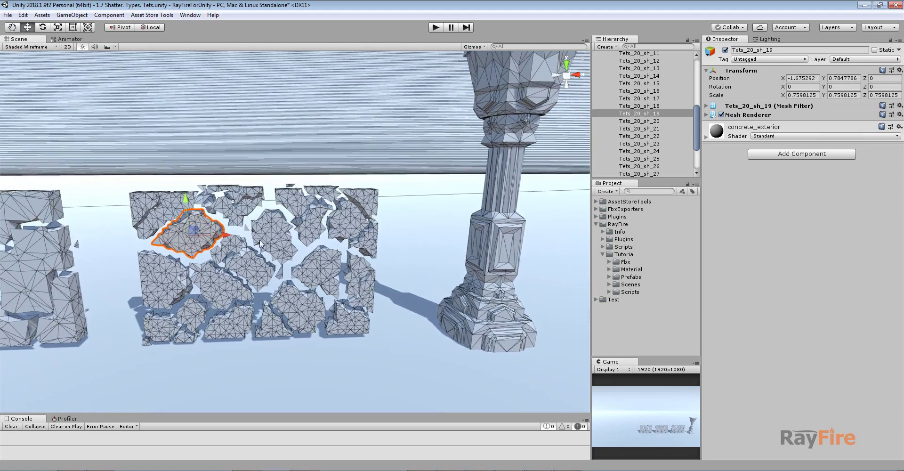
Set the Tets density of Tets_Column to 13 and fragment the column without clusters.
left_click(491, 202)
key("f")
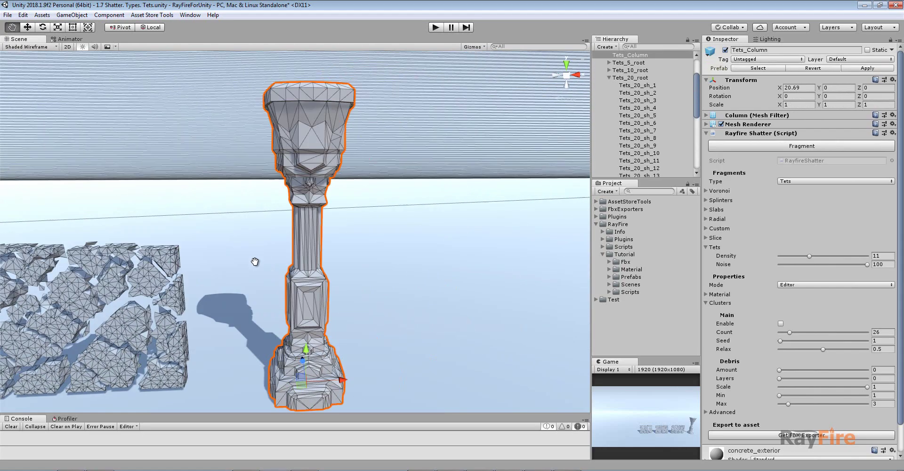
scroll(476, 259, "up", 2)
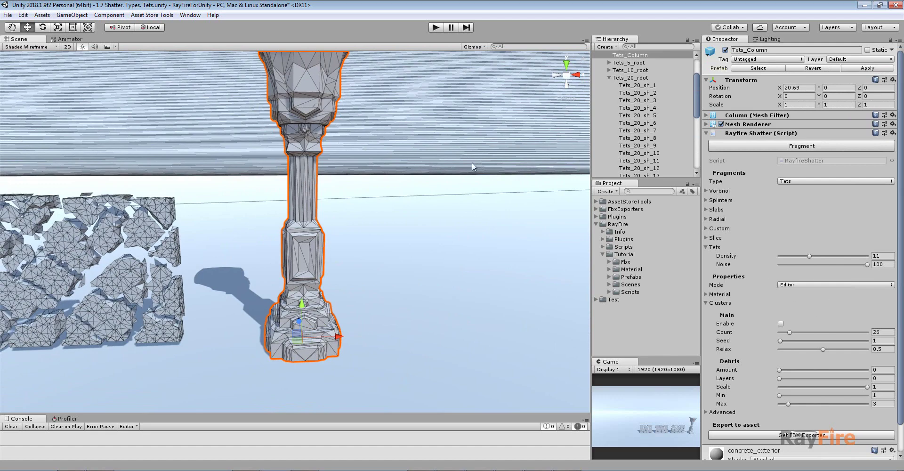
middle_click_drag(299, 118, 308, 160)
left_click_drag(352, 194, 376, 212, "alt")
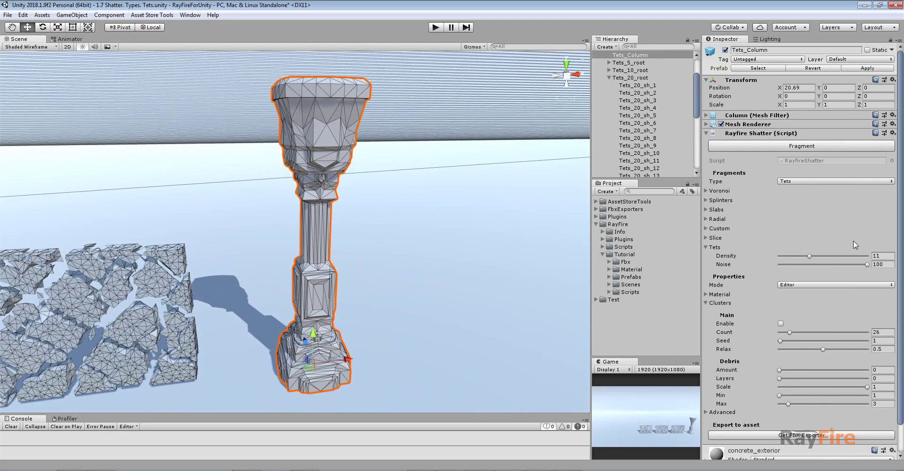
left_click(880, 256)
type("3")
left_click(777, 146)
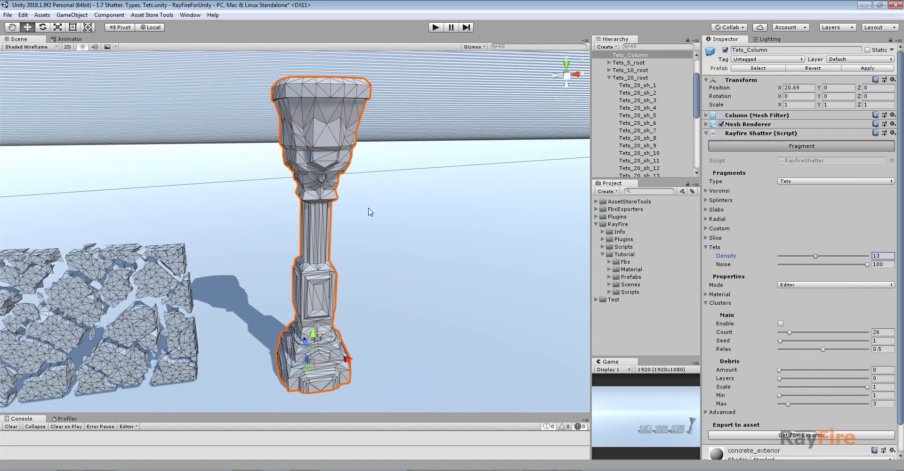
Examine the column's unclustered fragments from the side and above, selecting the piece Tets_Column_sh_184.
scroll(364, 214, "up", 3)
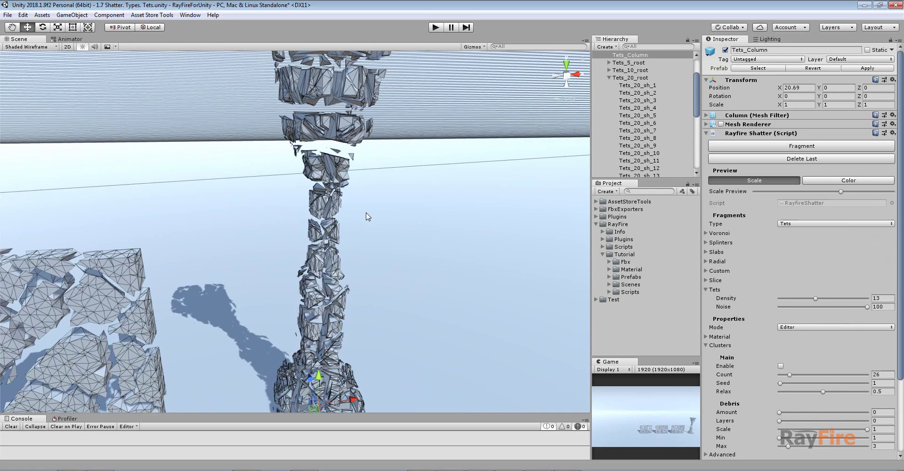
left_click_drag(367, 216, 245, 197, "alt")
middle_click_drag(263, 188, 333, 306)
left_click_drag(332, 305, 311, 141, "alt")
left_click(376, 225)
left_click_drag(283, 183, 480, 214, "alt")
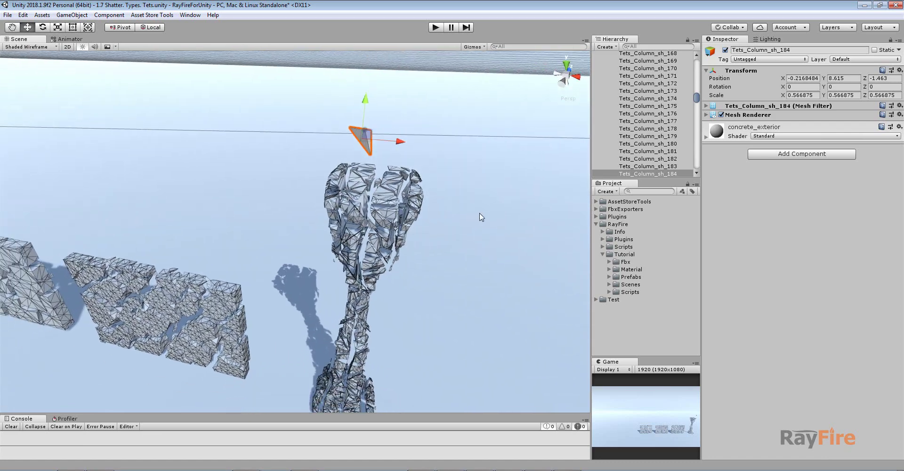
Delete the last Tets_Column fragments and fragment the column again with clusters enabled.
scroll(656, 108, "up", 15)
left_click(629, 101)
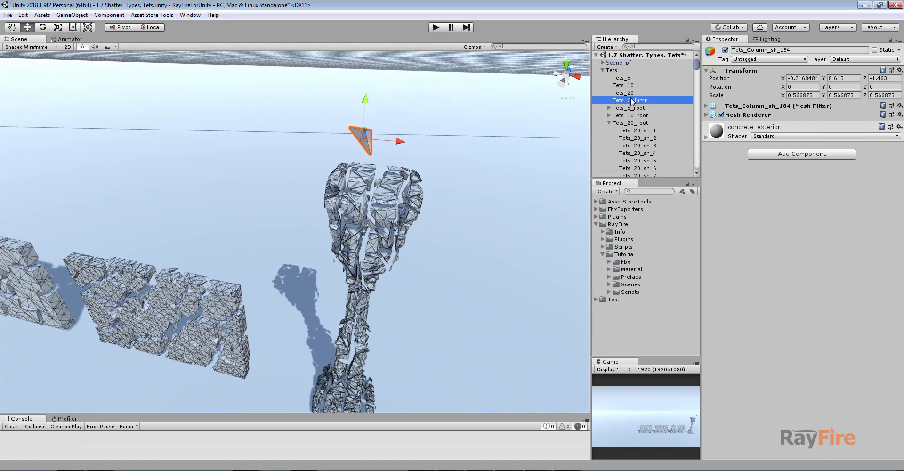
left_click(809, 158)
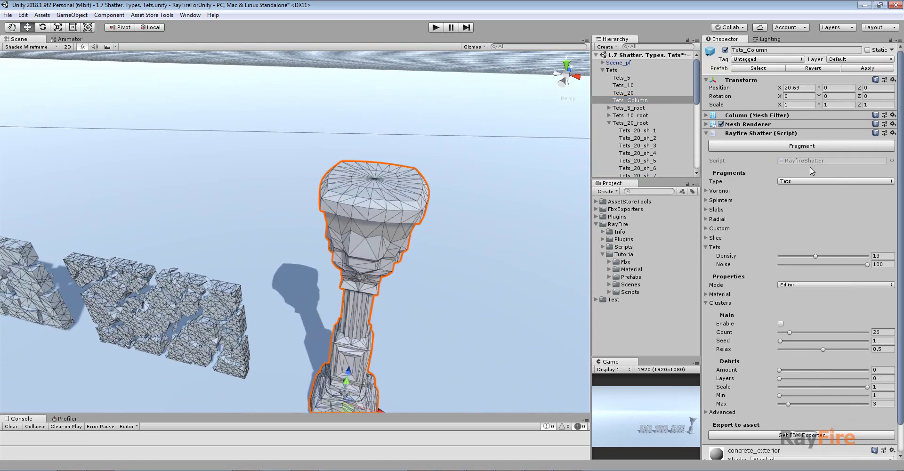
left_click(780, 323)
left_click(883, 332)
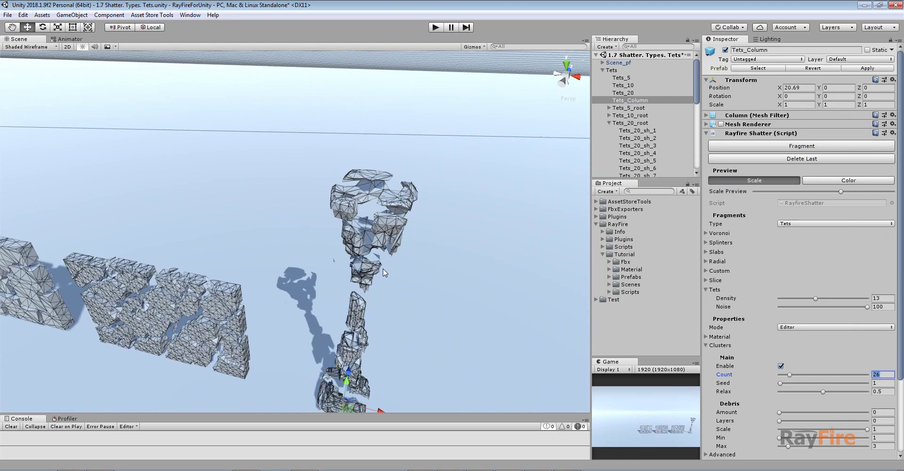
Lower the scale preview of Tets_Column so its clustered fragments sit closer together.
left_click_drag(384, 272, 380, 185, "alt")
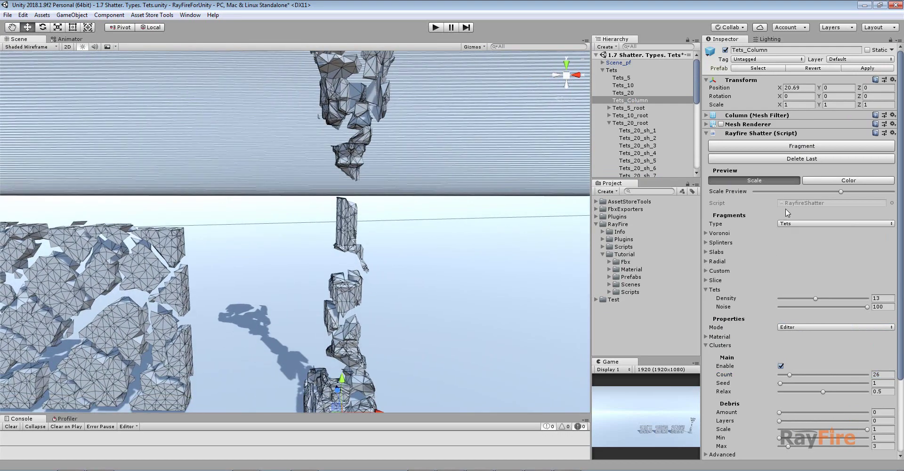
mouse_move(783, 191)
left_mouse_down()
mouse_move(768, 190)
mouse_move(795, 189)
left_mouse_up()
left_click_drag(342, 295, 340, 246, "alt")
Move the Tets_Column_sh_9 fragment below the capital out of the column and clear the selection.
left_click(337, 311)
left_click(341, 236)
left_click_drag(380, 265, 132, 282, "alt")
left_click(192, 171)
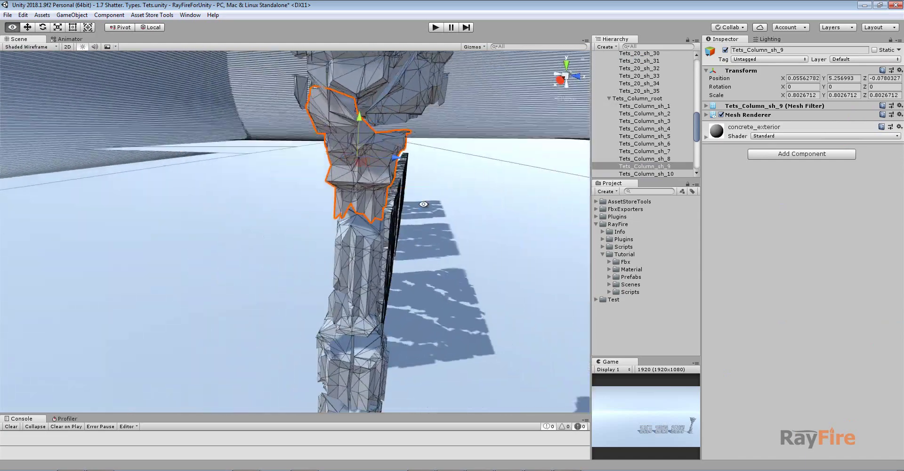
left_click_drag(423, 204, 454, 212, "alt")
left_click_drag(392, 144, 472, 236)
left_click(472, 236)
middle_click_drag(476, 210, 477, 236)
Return the scene display to Shaded mode and view the three fragmented walls side by side.
left_click(20, 47)
left_click(19, 57)
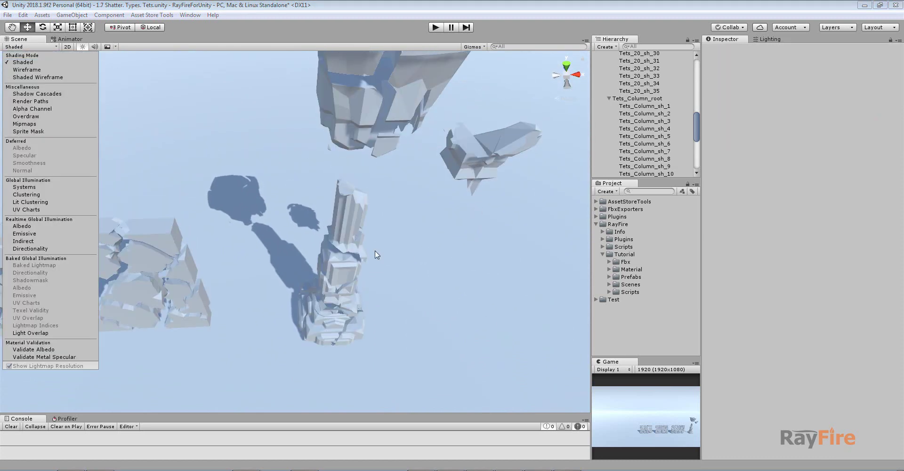
mouse_move(375, 251)
left_mouse_down("alt")
mouse_move(435, 279)
mouse_move(416, 178)
left_mouse_up("alt")
scroll(225, 259, "down", 4)
mouse_move(224, 260)
middle_mouse_down()
mouse_move(390, 267)
mouse_move(377, 285)
middle_mouse_up()
left_click_drag(377, 285, 392, 255, "alt")
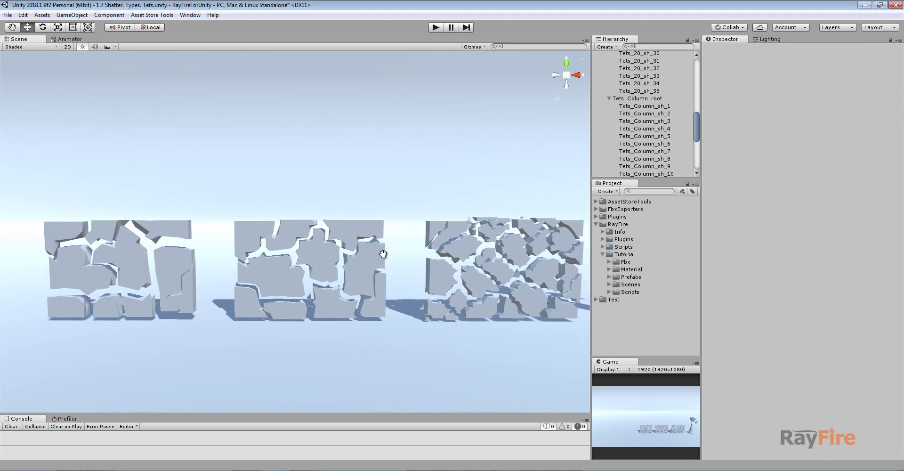
middle_click_drag(475, 249, 446, 242)
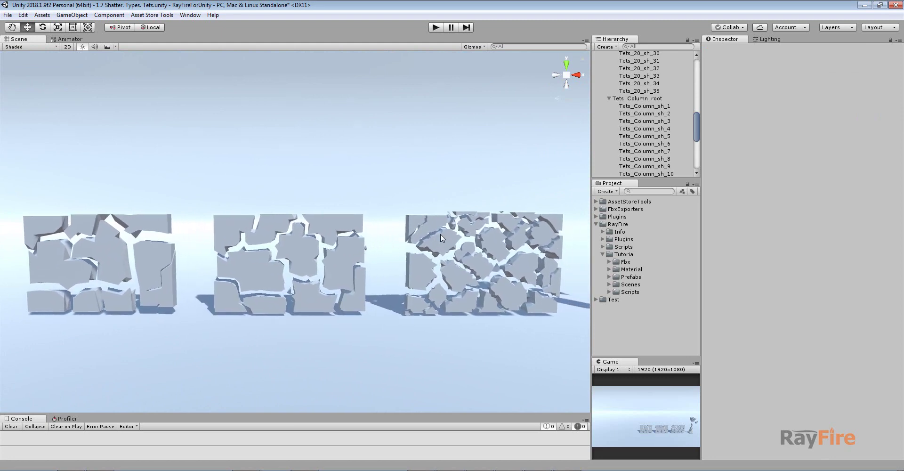